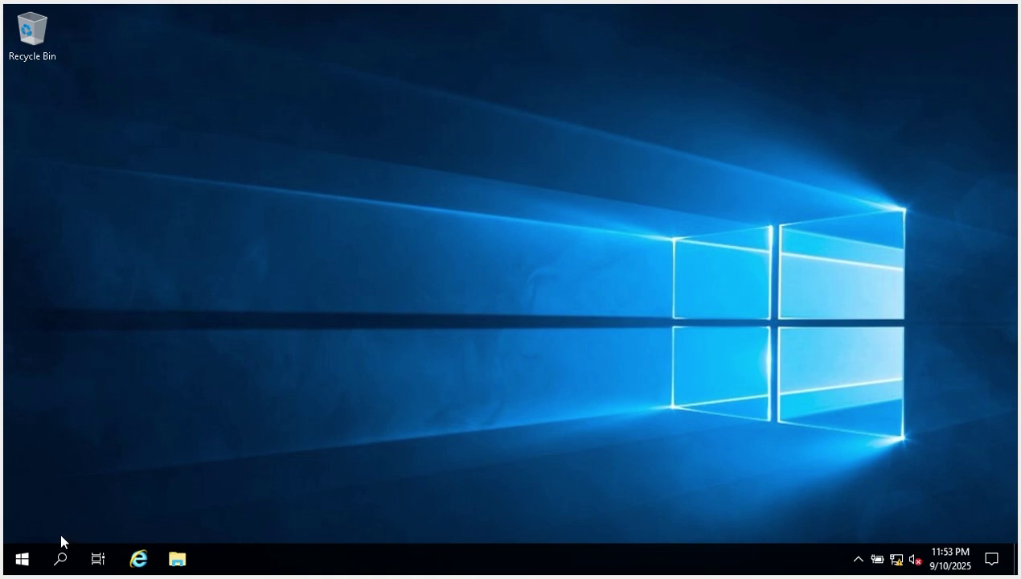
Launch Server Manager, dismiss the Windows Admin Center popup, and show the post-deployment notifications.
left_click(22, 561)
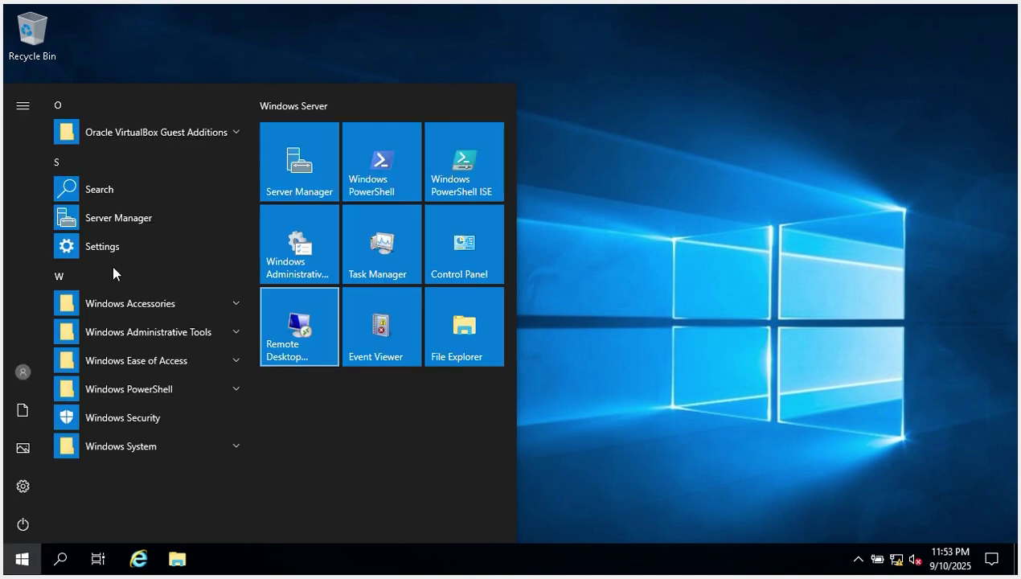
left_click(116, 218)
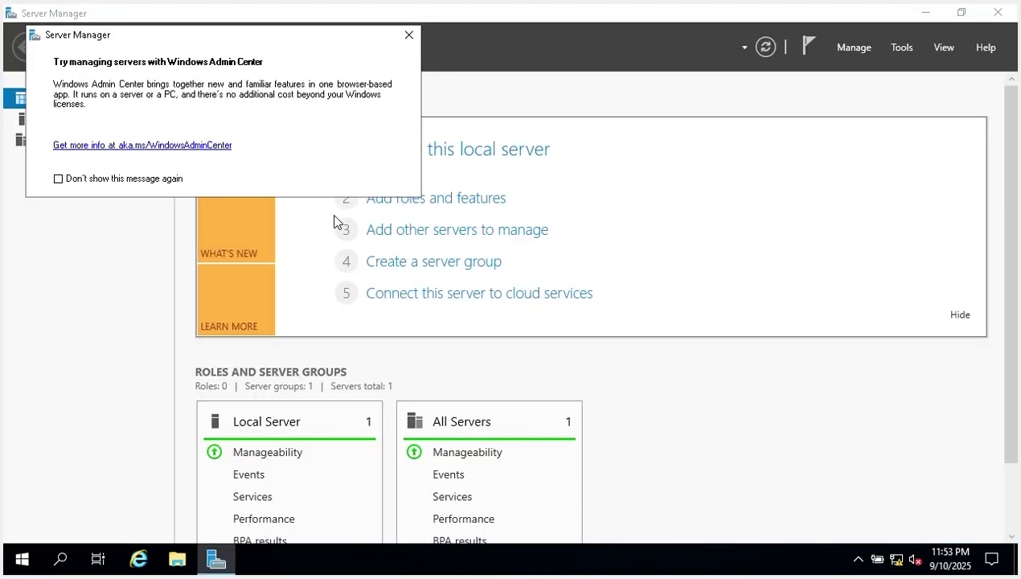
left_click(410, 35)
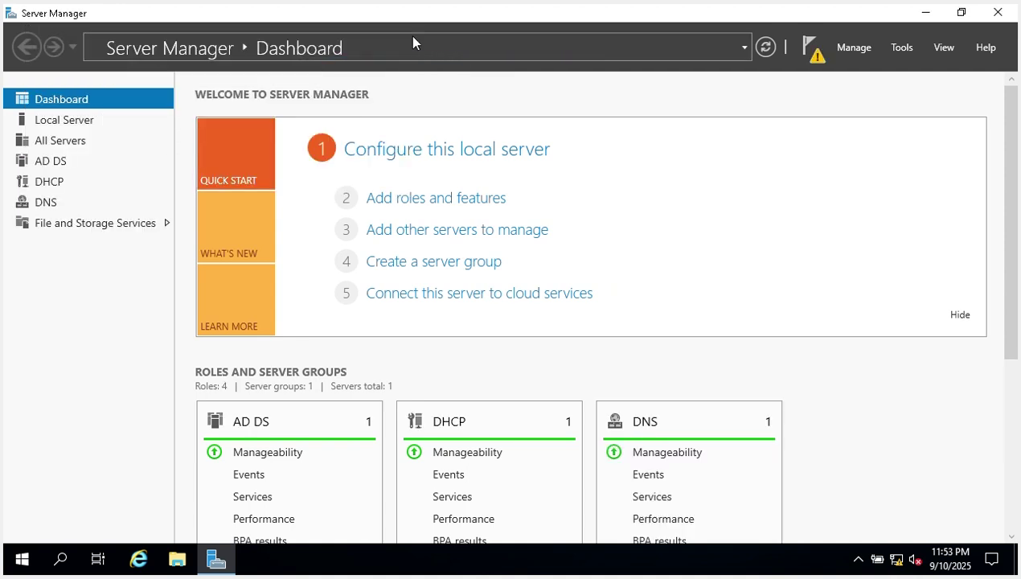
left_click(811, 58)
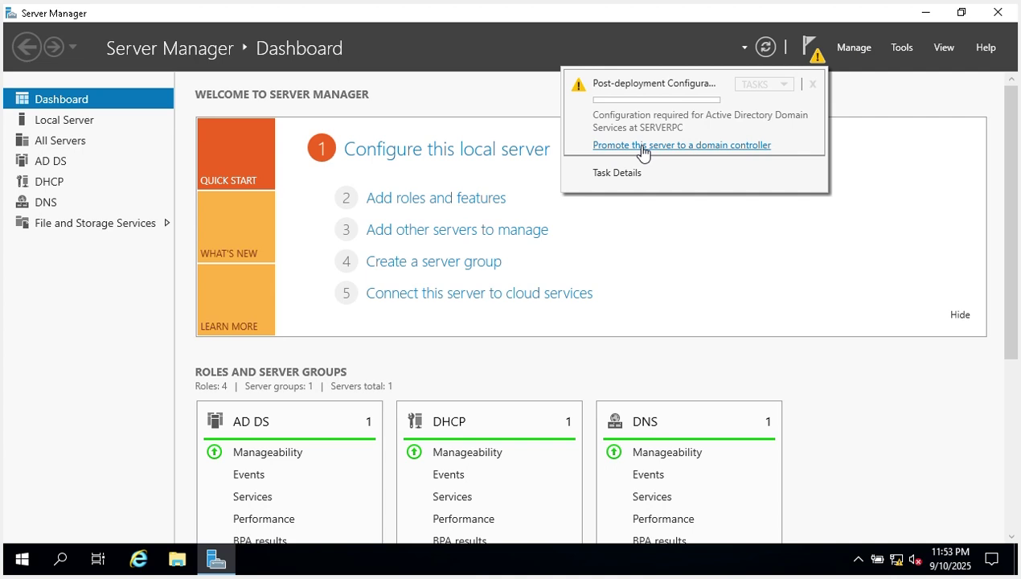
Start domain controller promotion with 'Add a new forest' and root domain name css.edu.ph.
left_click(643, 146)
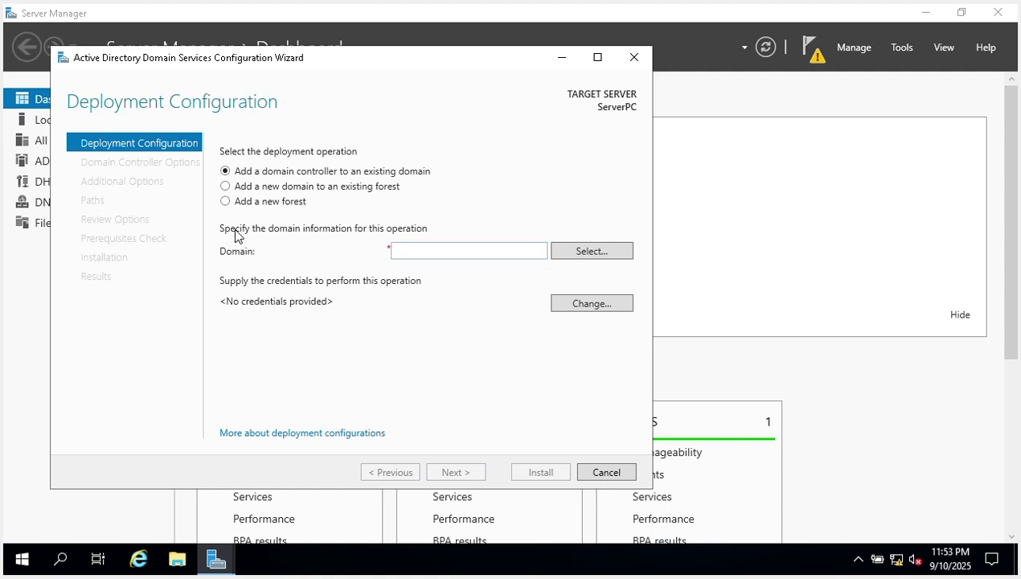
left_click(225, 201)
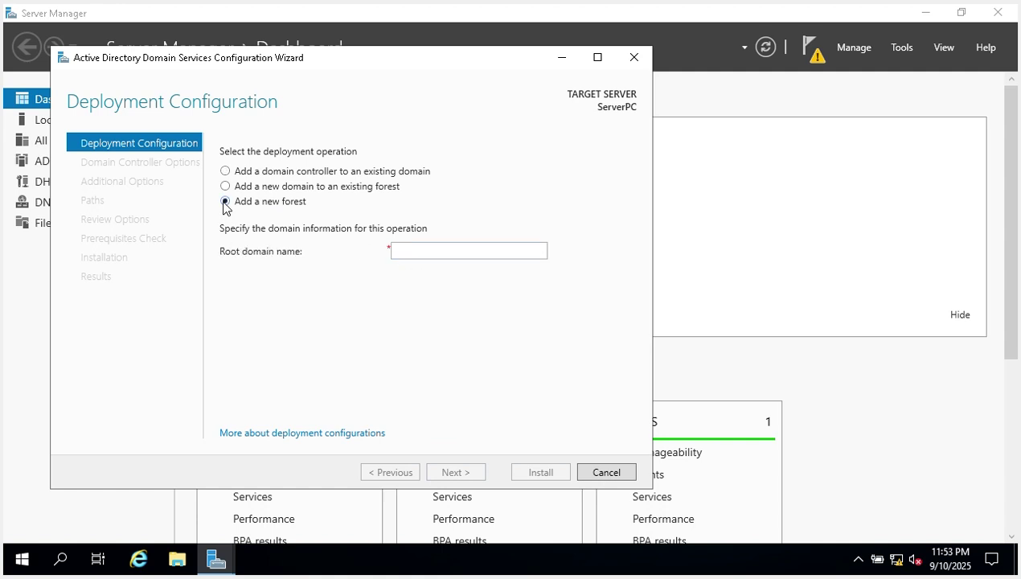
left_click(432, 252)
type("css")
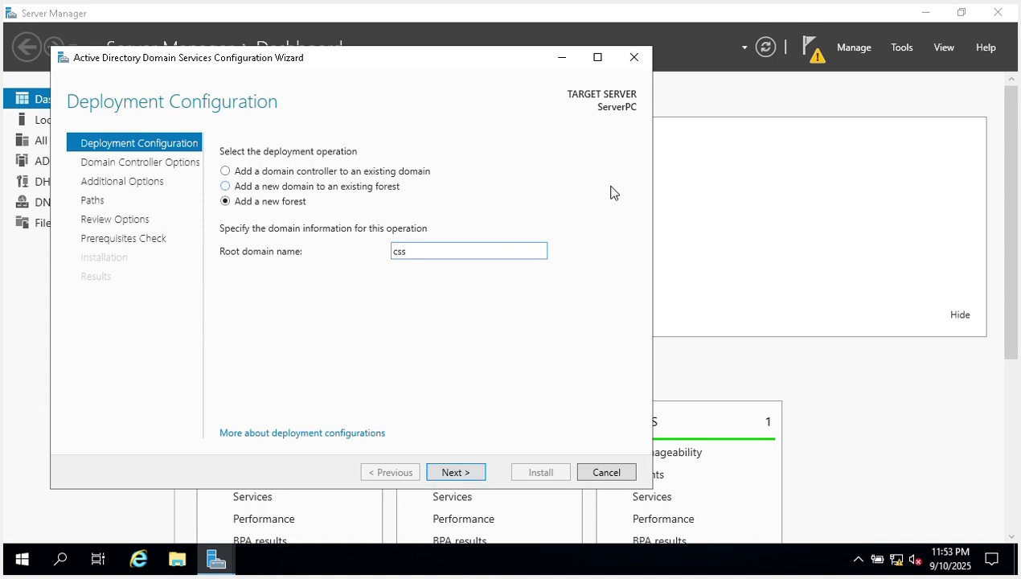
type(".edu.ph")
Advance to Domain Controller Options, keeping forest and domain functional levels at Windows Server 2016.
left_click(474, 474)
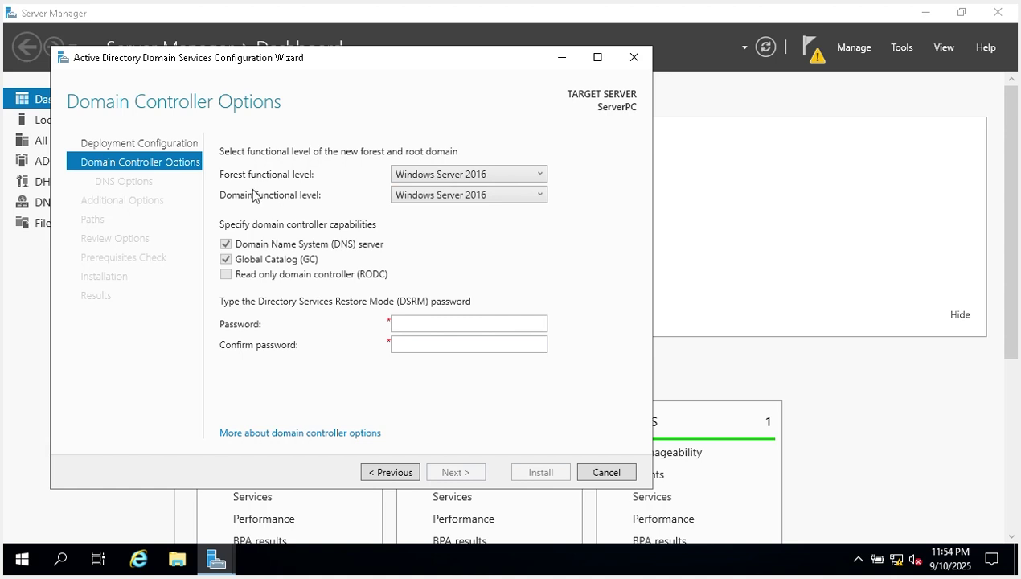
left_click(507, 172)
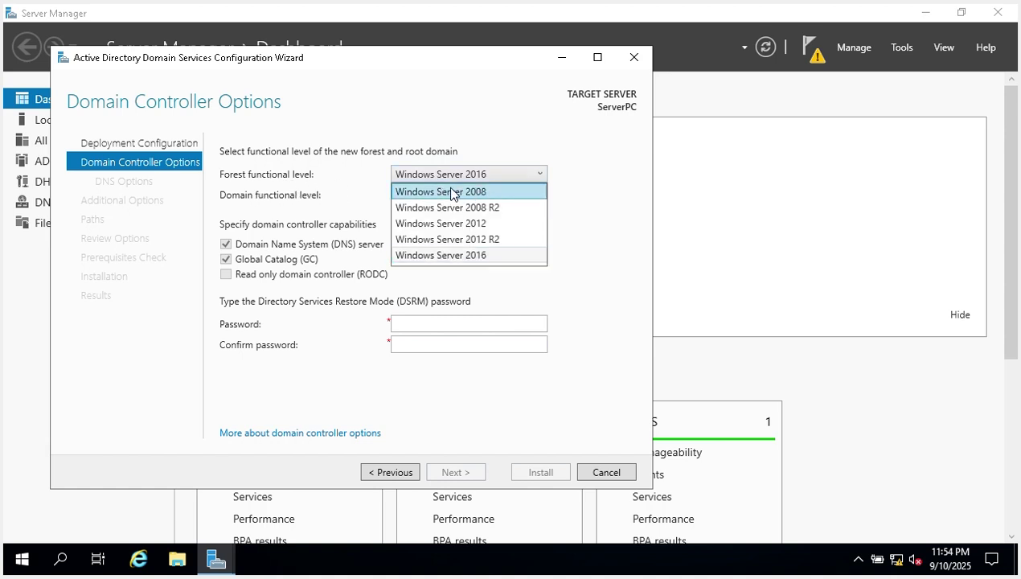
left_click(540, 170)
left_click(531, 195)
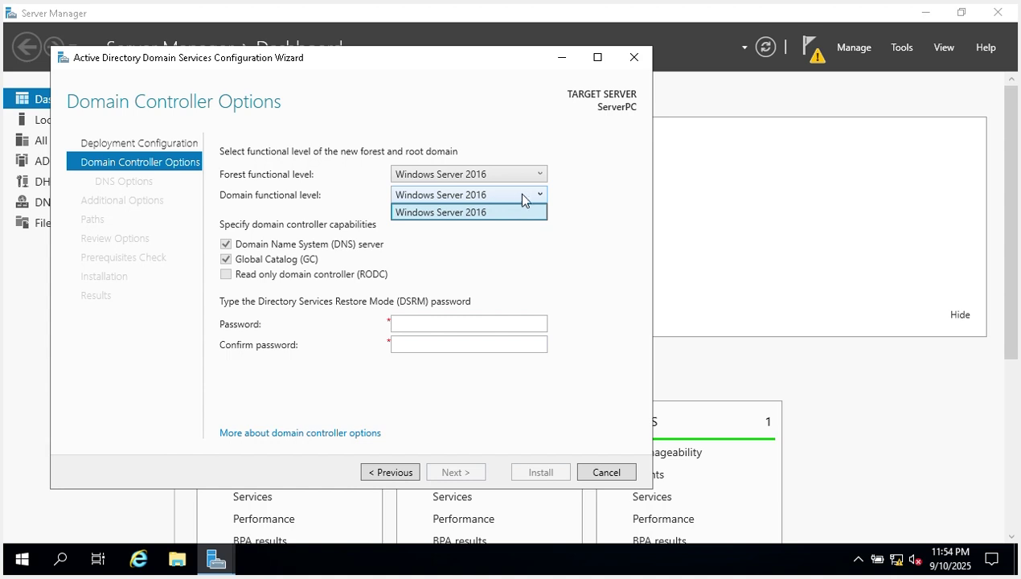
left_click(587, 184)
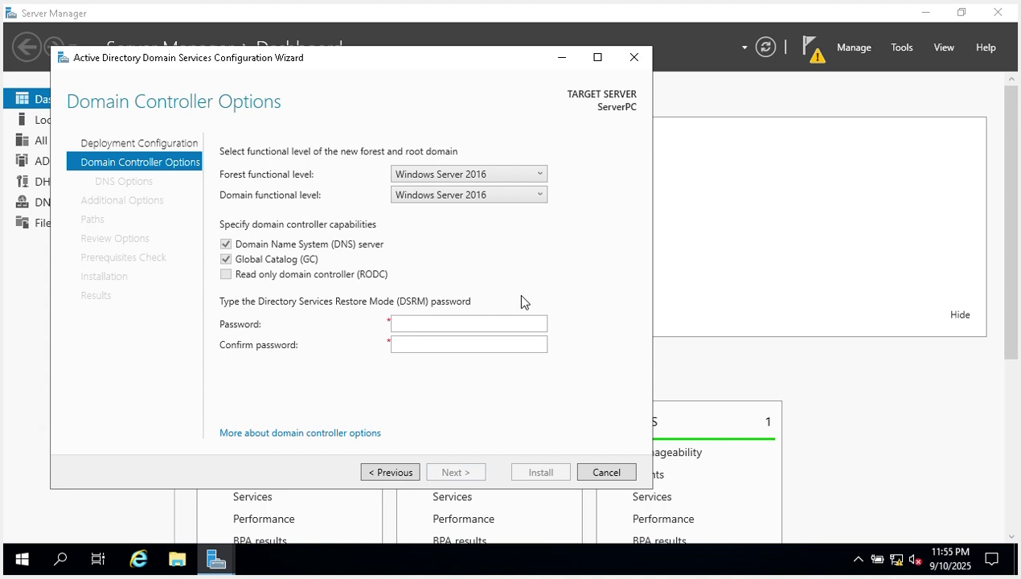
Enter the Directory Services Restore Mode password and move to the Confirm password field.
left_click(515, 324)
type("P@ssw0rd")
key("Tab")
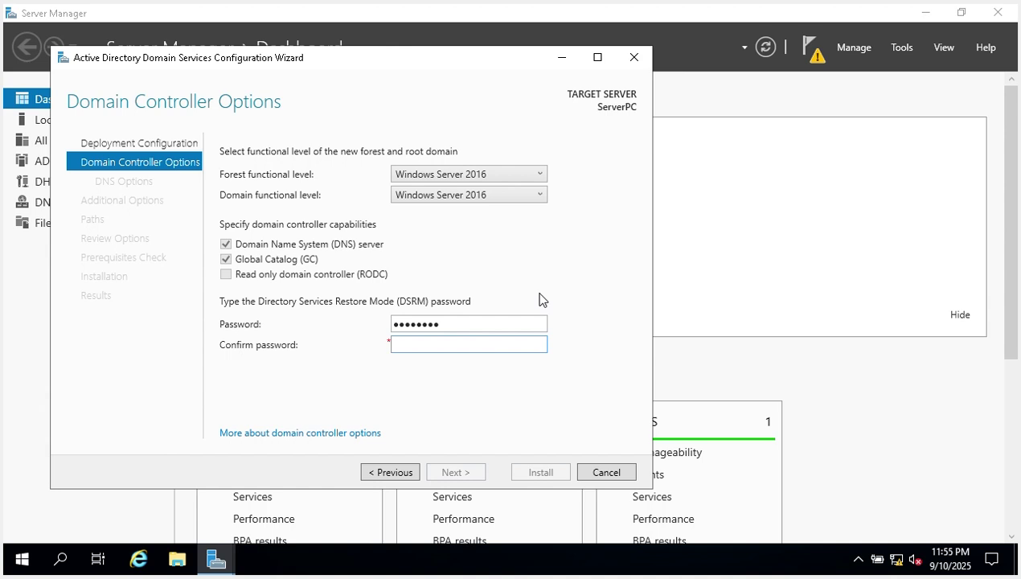
type("P@ssw0rd")
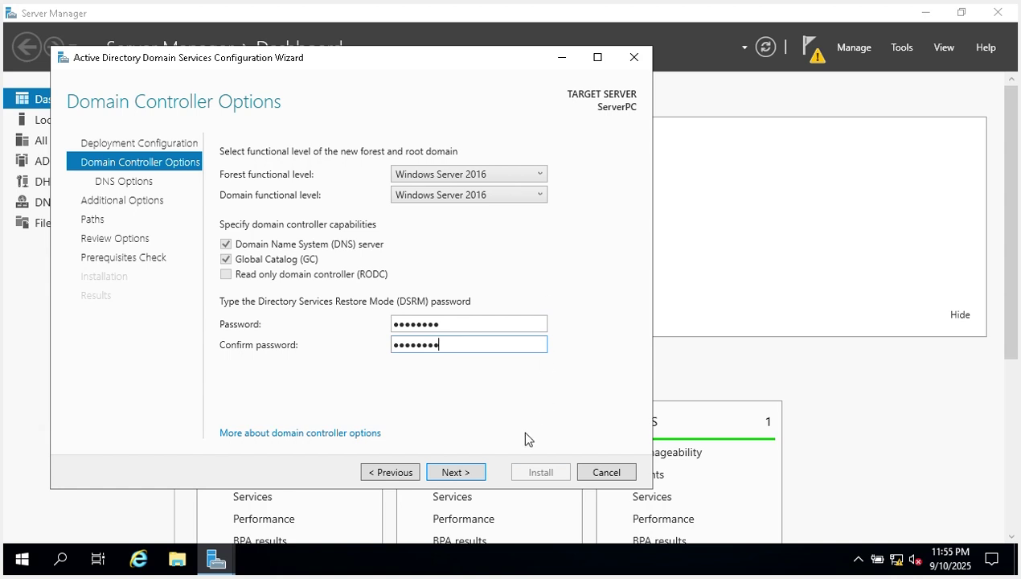
Accept the DNS options and NetBIOS domain name CSS to reach the Paths page.
left_click(455, 472)
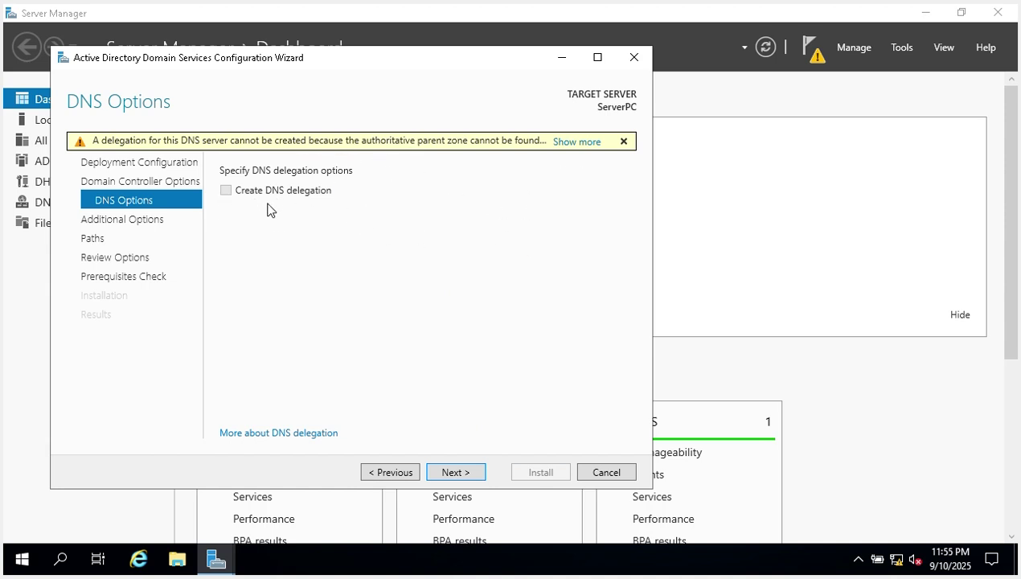
left_click(455, 472)
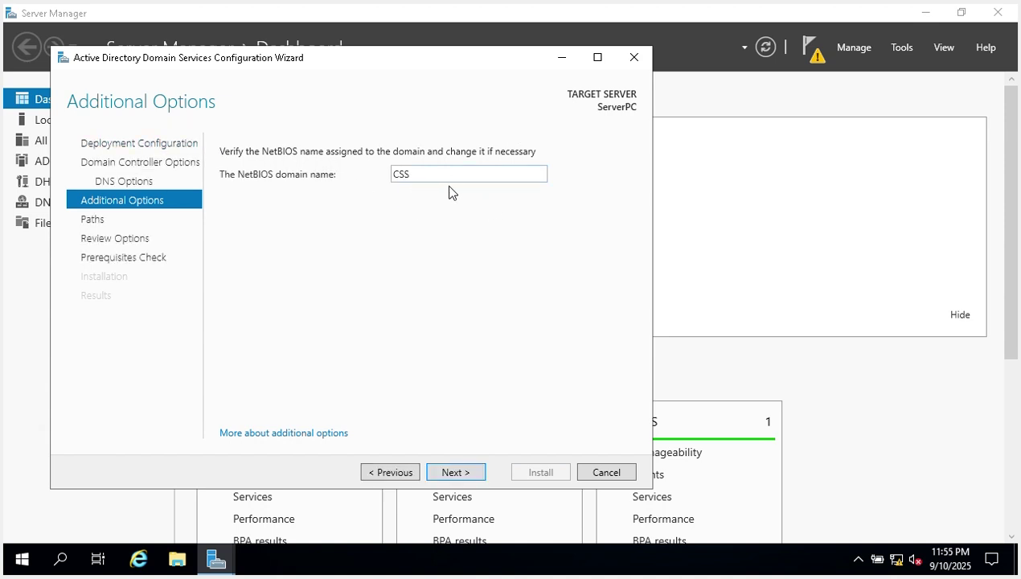
left_click(475, 476)
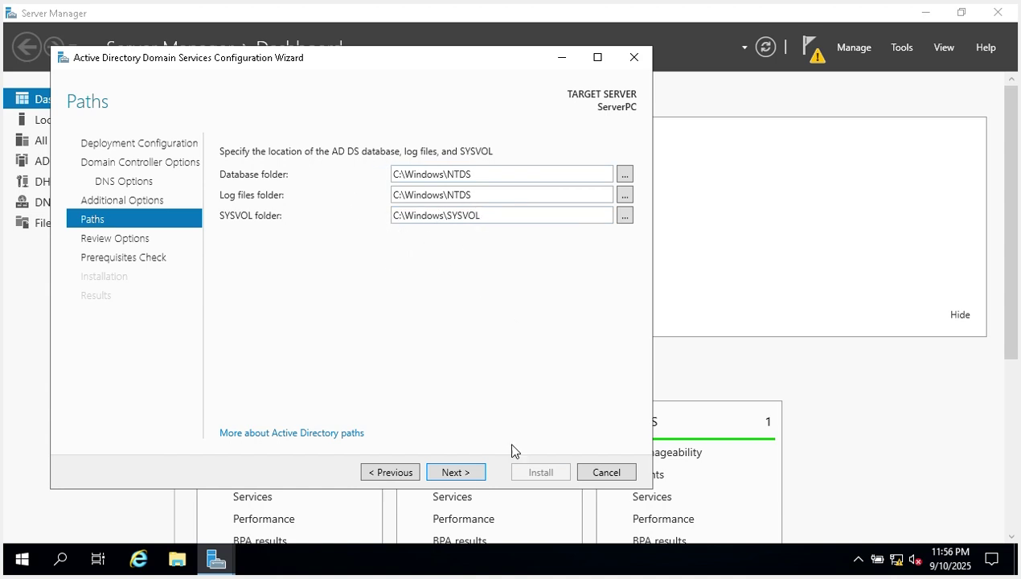
Keep the default NTDS and SYSVOL folders, review the selections, and run the prerequisites check.
left_click(465, 475)
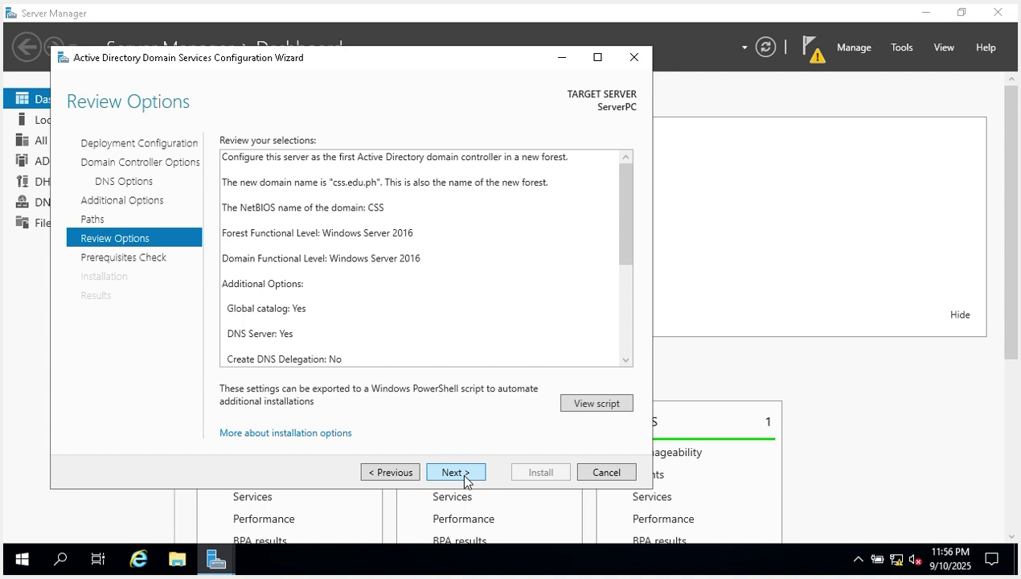
left_click_drag(624, 213, 629, 312)
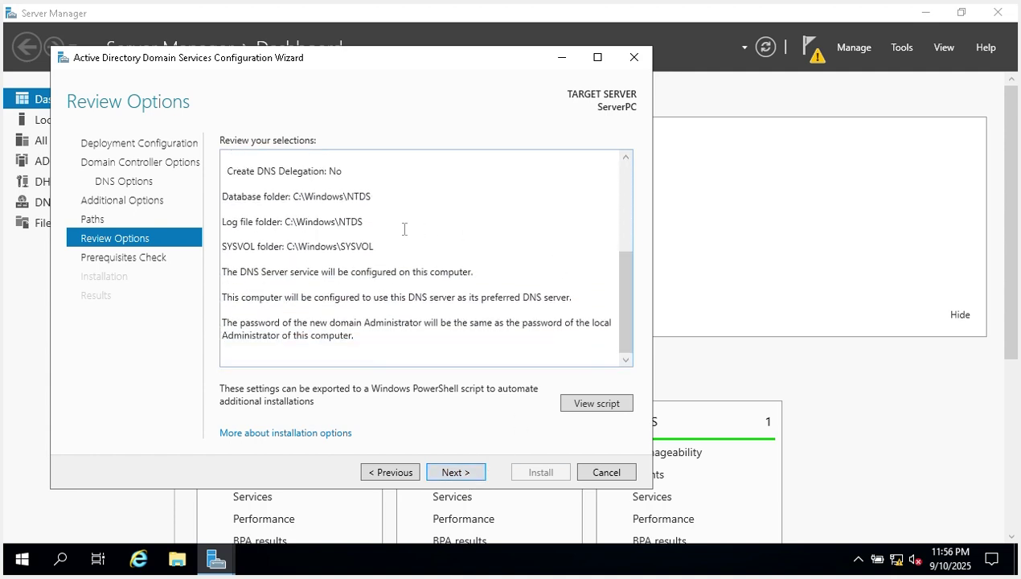
left_click(460, 473)
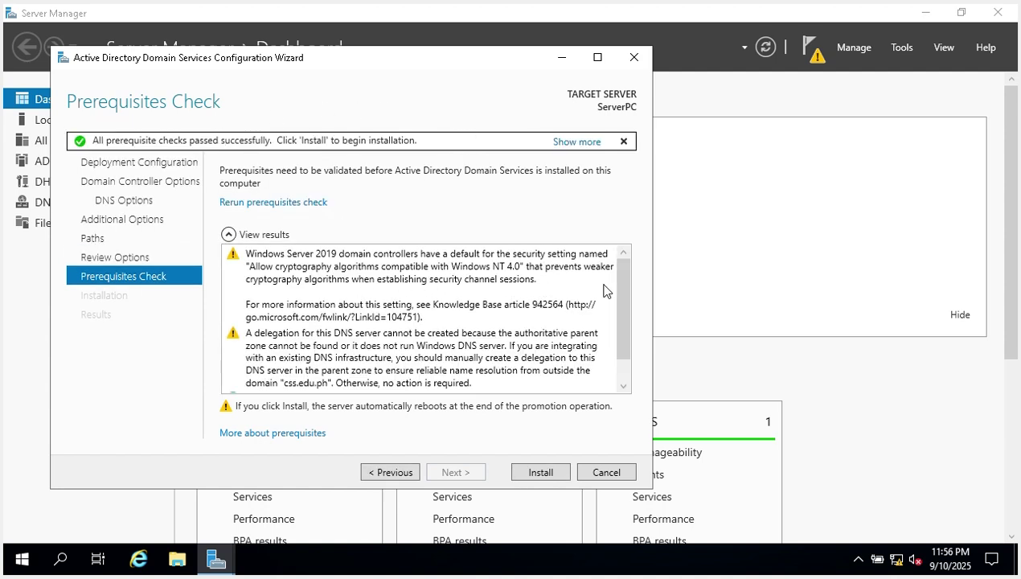
Review the passed prerequisite results and install AD DS to promote the server.
left_click_drag(620, 283, 622, 258)
scroll(423, 330, "down", 1)
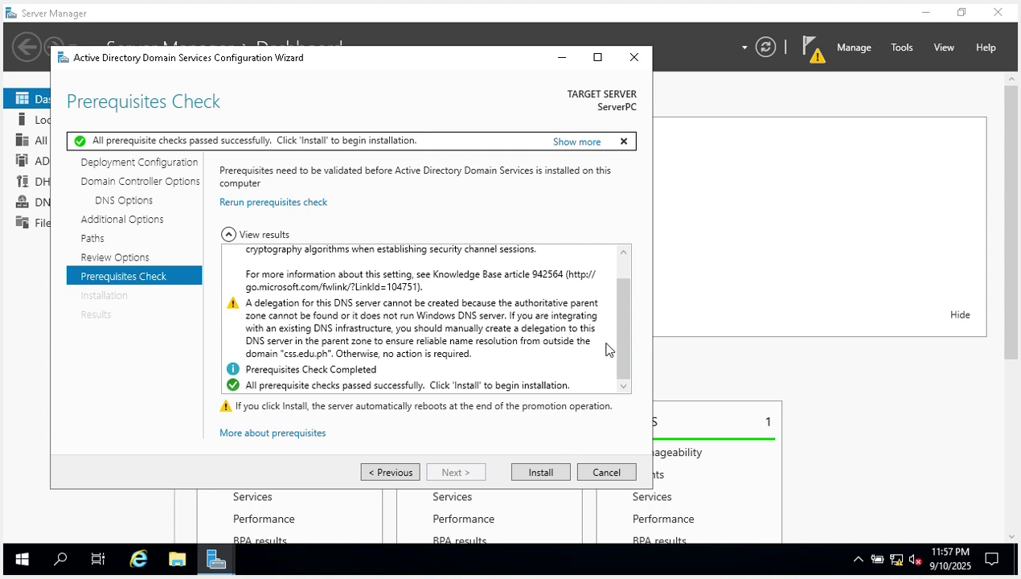
scroll(606, 350, "up", 1)
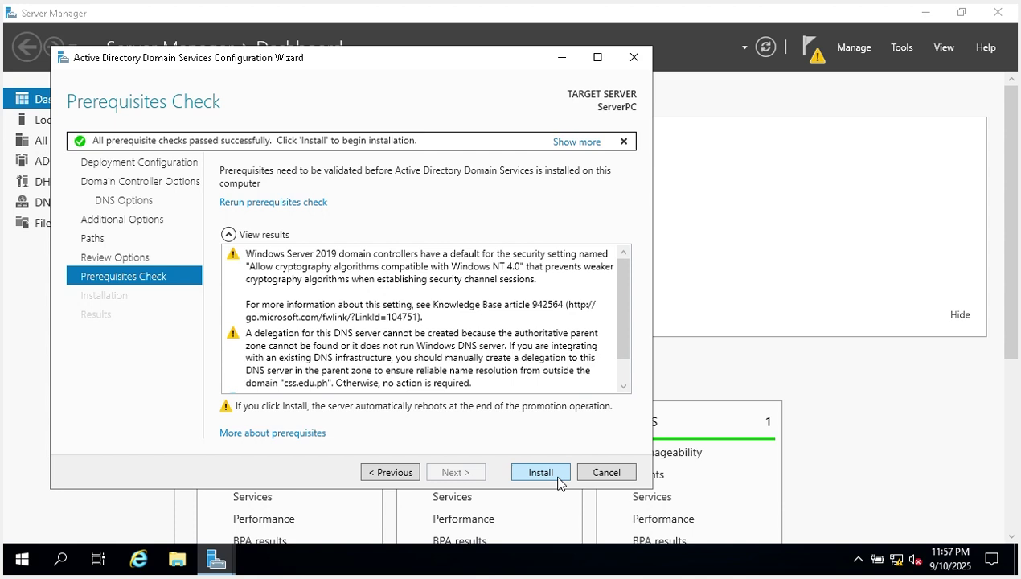
left_click(556, 475)
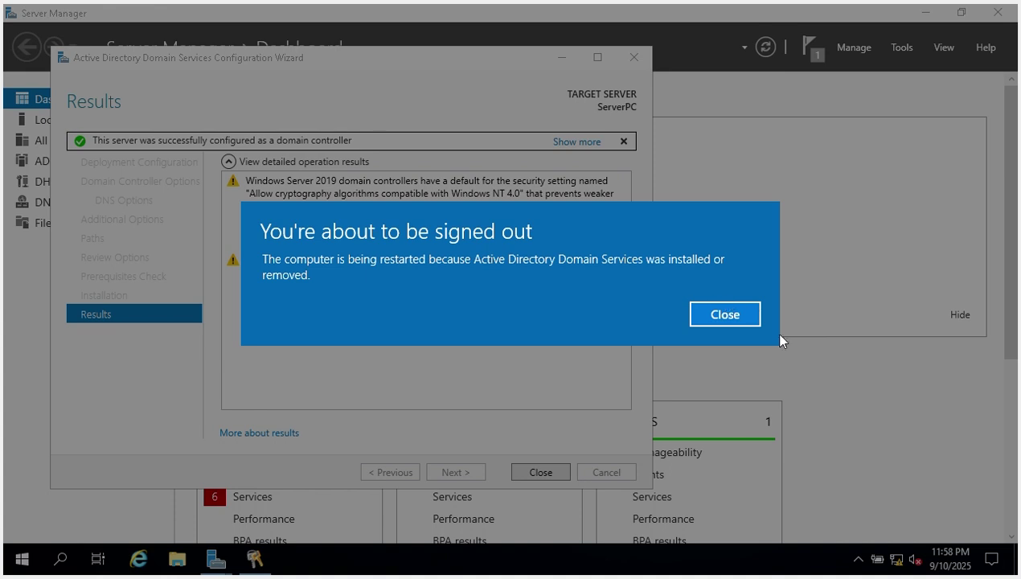
Close the sign-out notice so the server restarts.
left_click(748, 318)
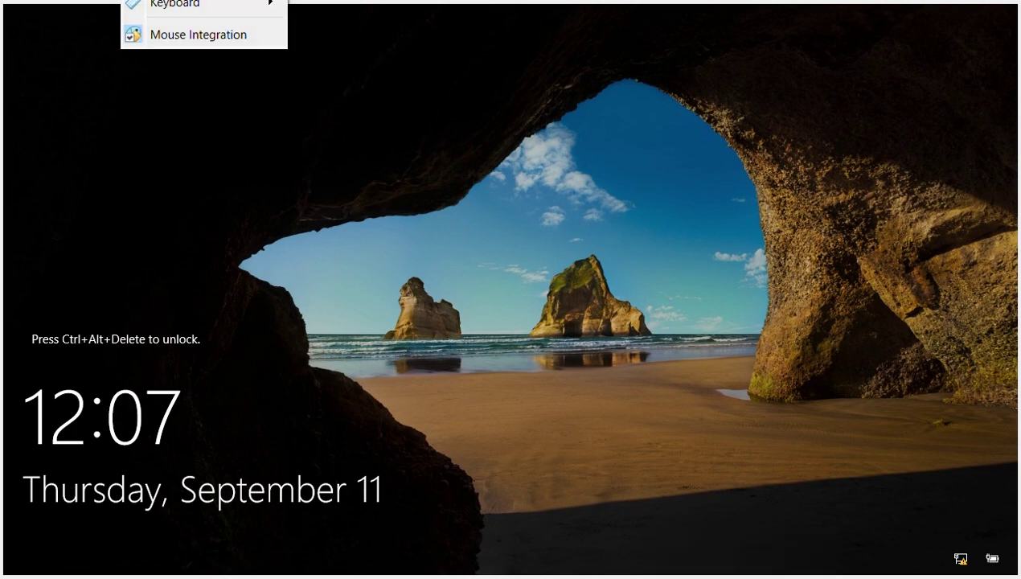
Unlock the lock screen and sign in with the domain administrator's password.
mouse_move(171, 7)
left_click(451, 59)
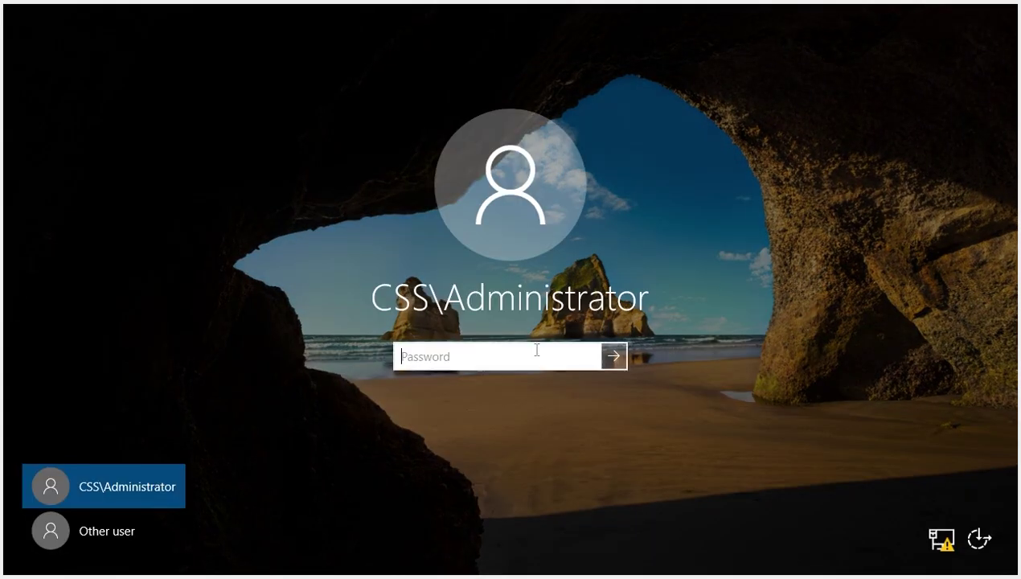
type("********")
left_click(615, 363)
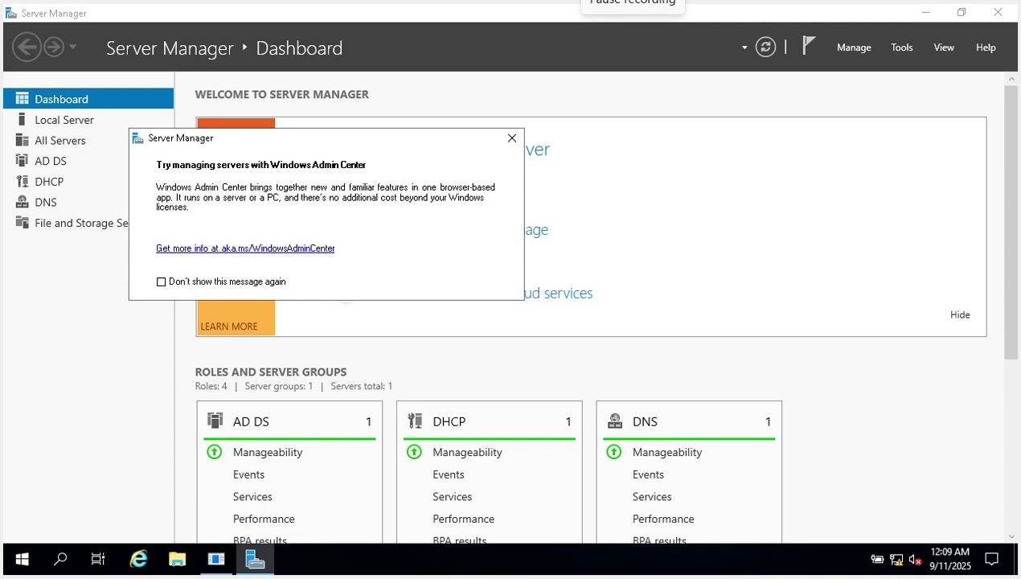
Dismiss the Windows Admin Center message and launch DHCP from Server Manager's Tools menu.
left_click(511, 139)
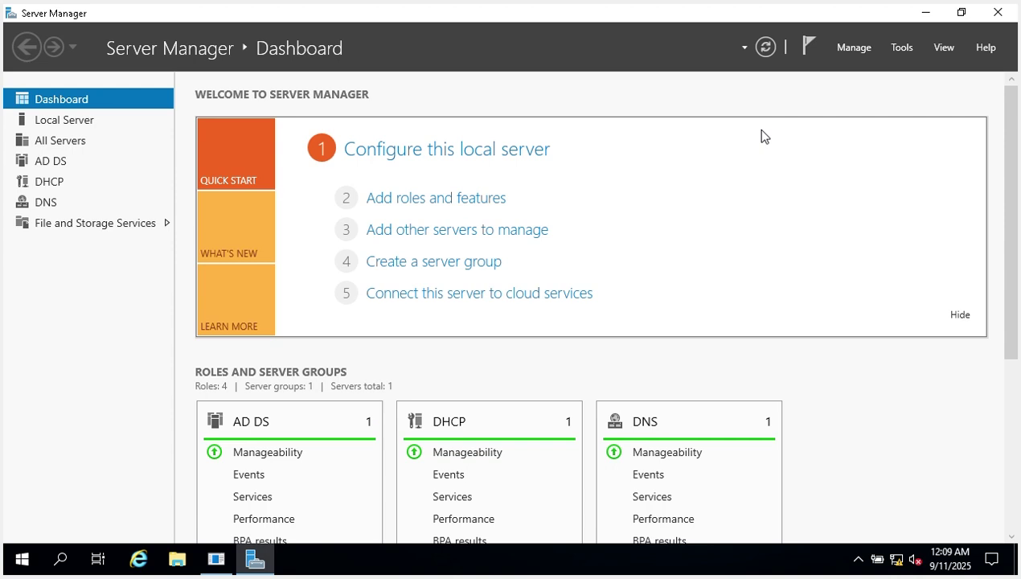
left_click(903, 50)
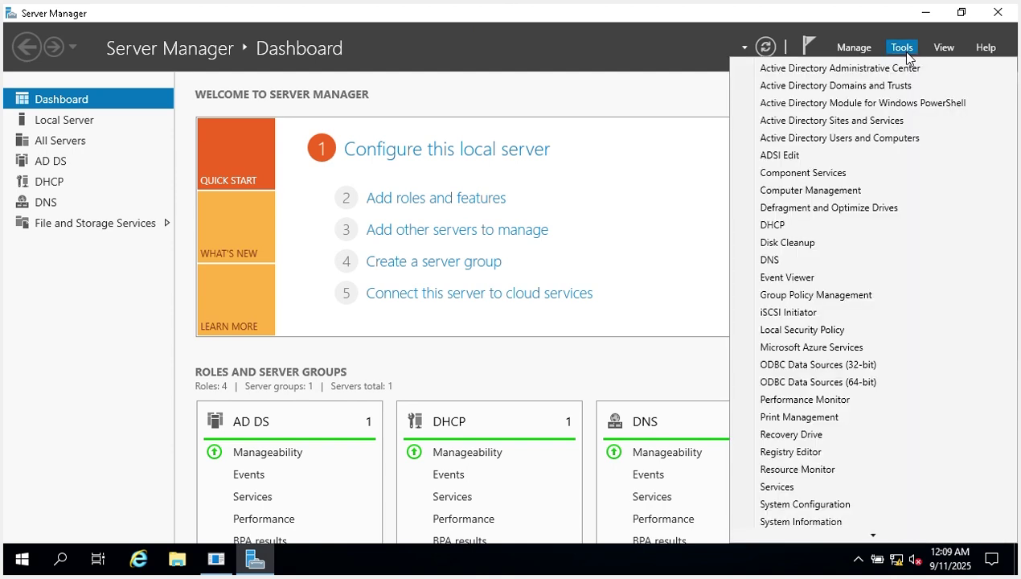
left_click(764, 228)
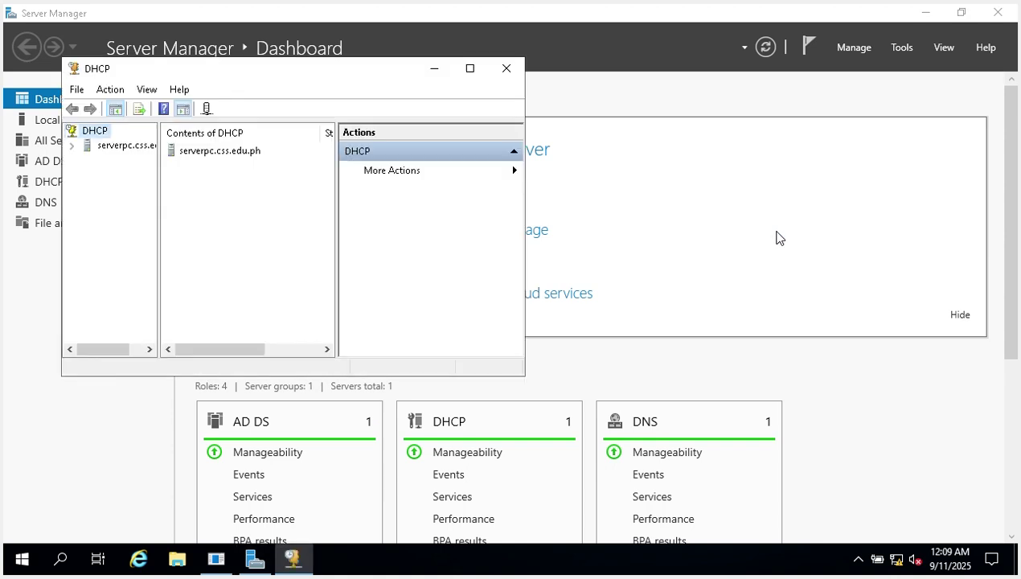
Expand serverpc.css.edu.ph and its IPv4 node, then select the IPv6 node.
left_click(73, 146)
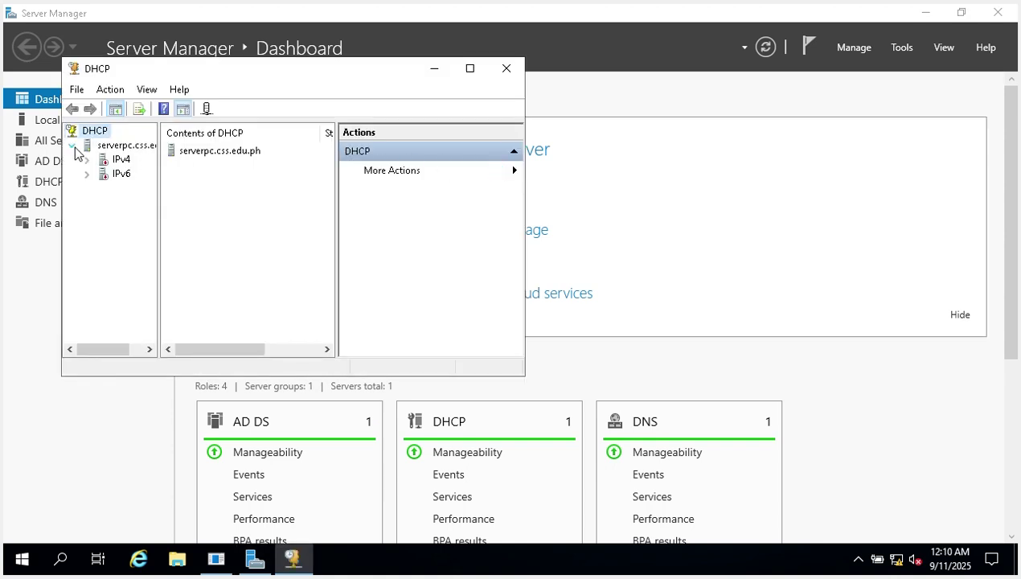
double_click(121, 159)
left_click(119, 232)
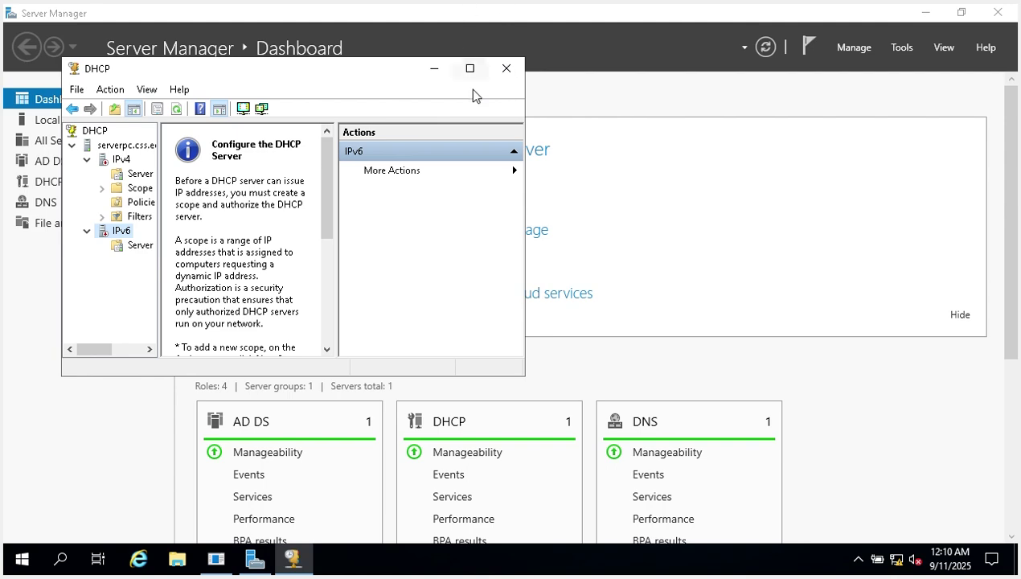
Maximize the DHCP console, widen the tree pane, collapse IPv6 and IPv4, and select serverpc.css.edu.ph.
left_click(470, 69)
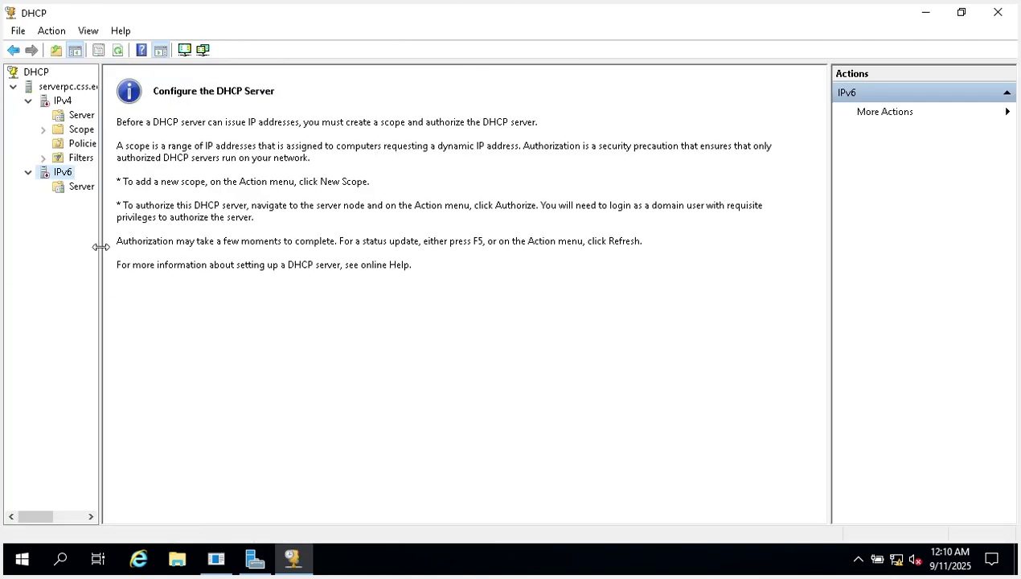
left_click_drag(101, 246, 241, 247)
left_click(29, 172)
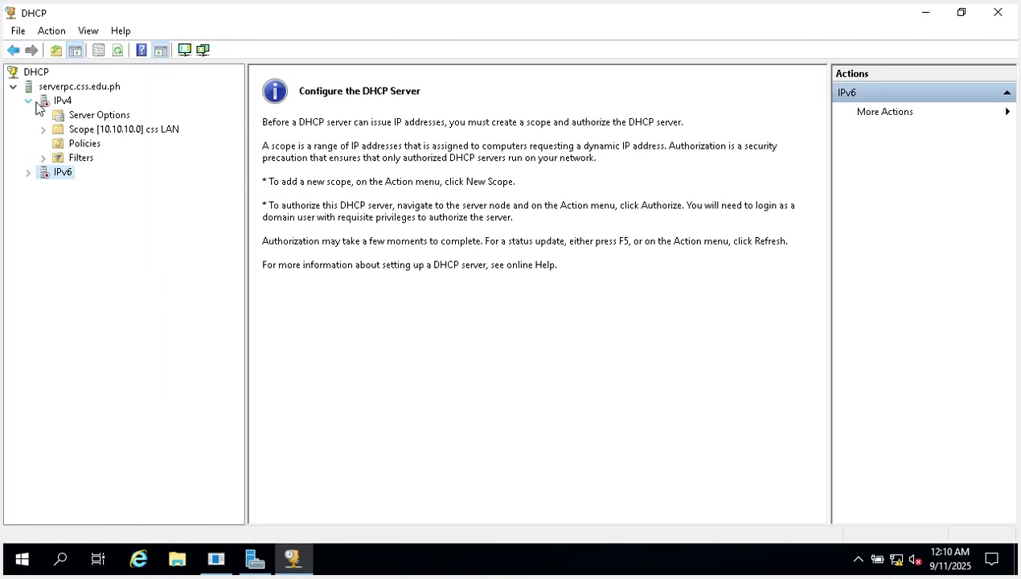
left_click(28, 100)
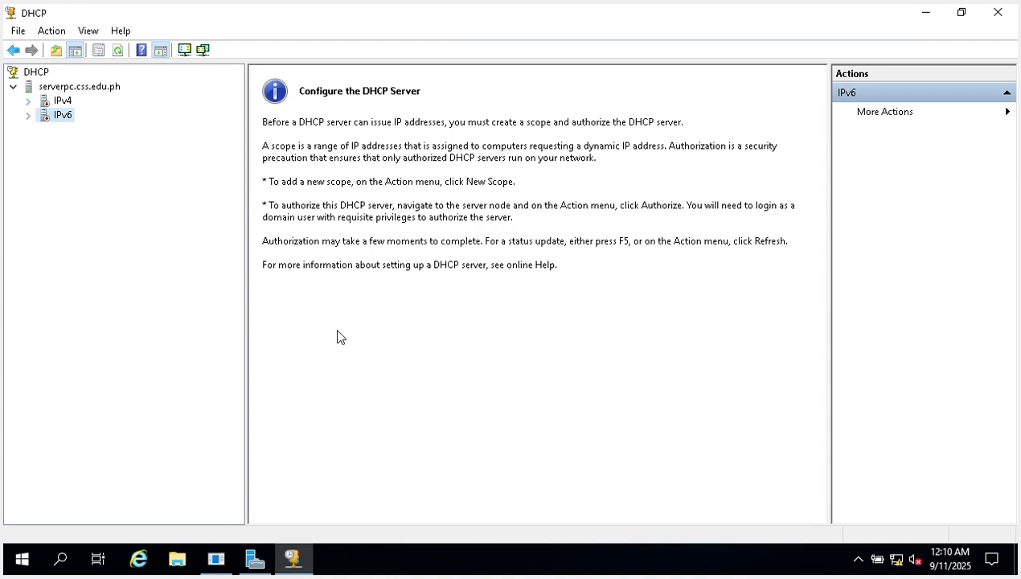
left_click(102, 94)
Authorize the serverpc.css.edu.ph DHCP server from its right-click menu.
right_click(115, 94)
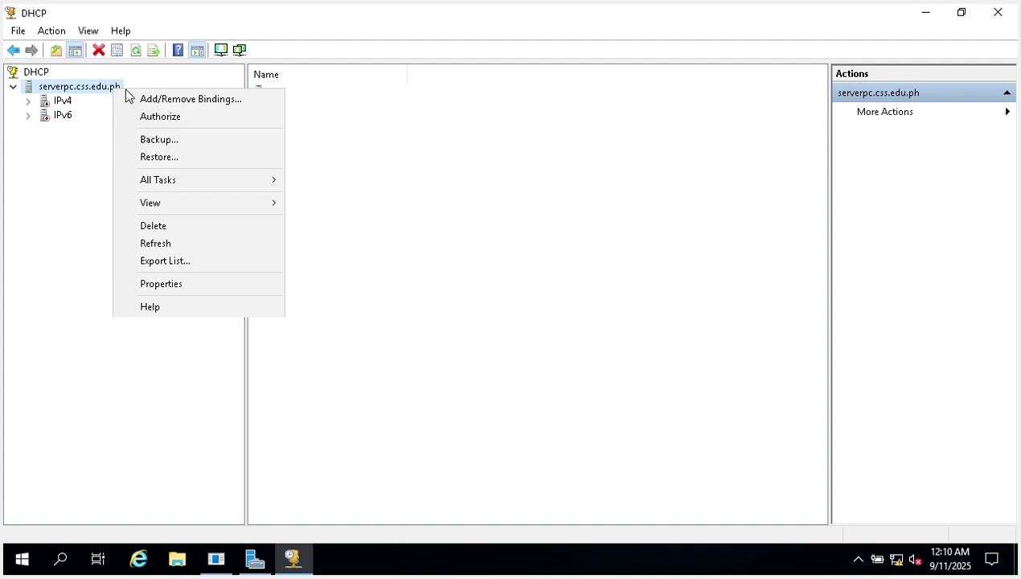
left_click(204, 123)
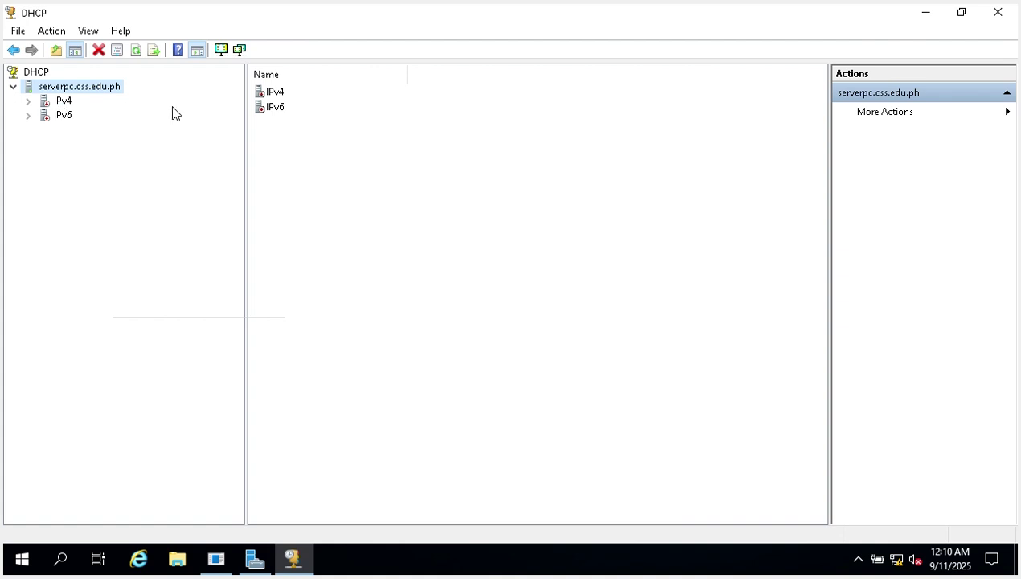
left_click(261, 201)
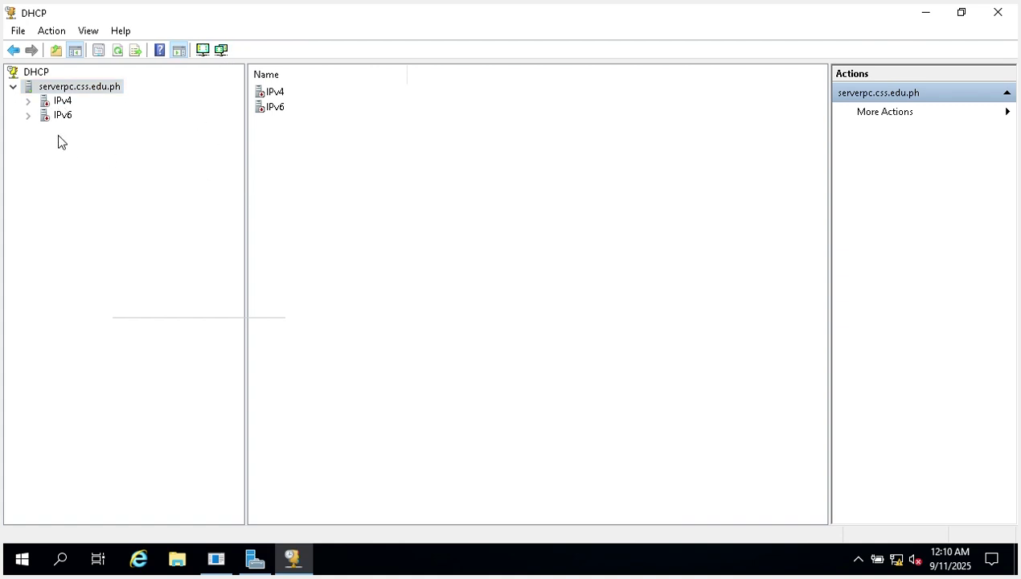
Confirm the server's menu now offers Unauthorize, then expand and collapse the IPv4 and IPv6 nodes.
left_click(42, 88)
right_click(42, 95)
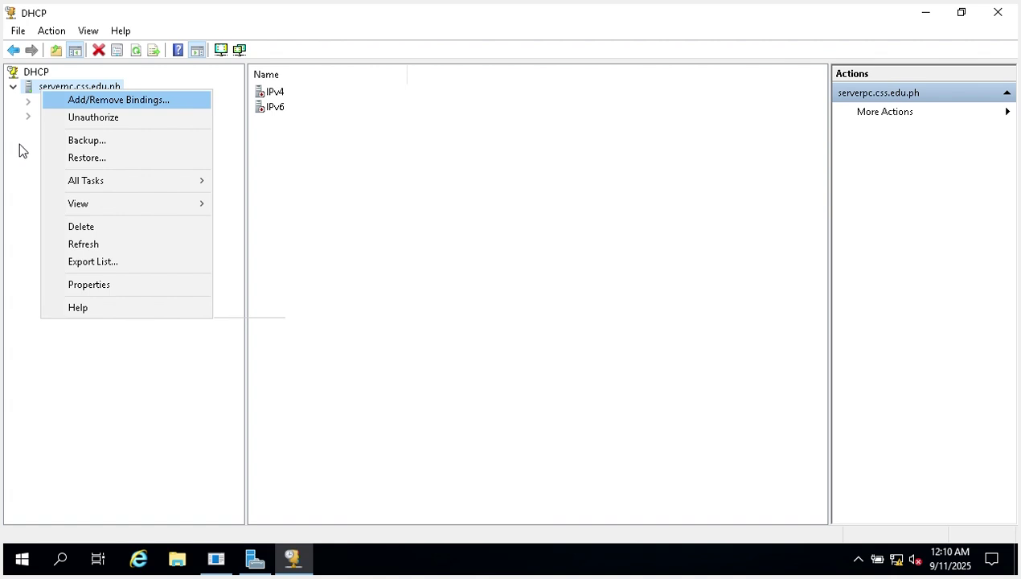
left_click(11, 158)
left_click(29, 101)
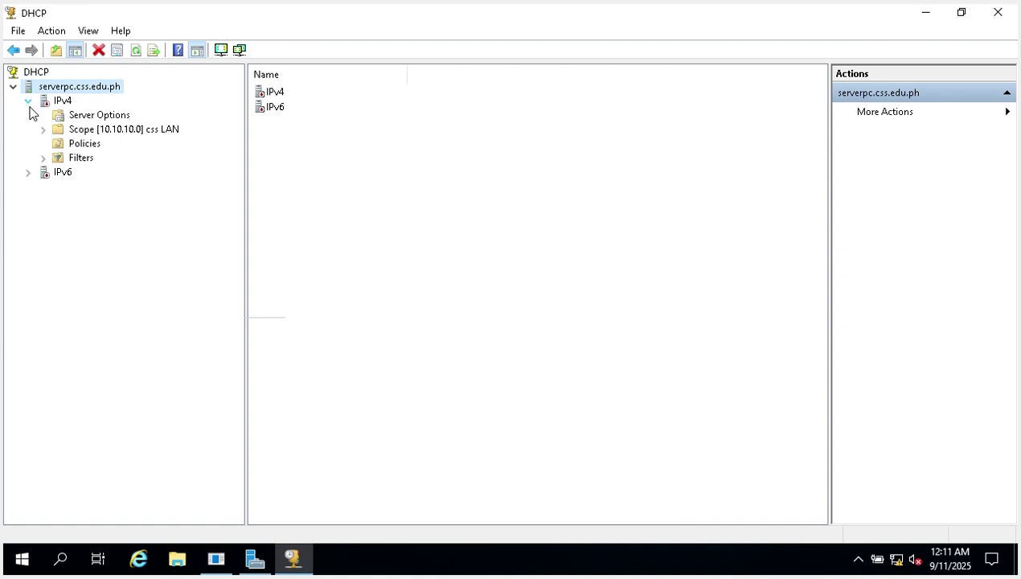
left_click(29, 173)
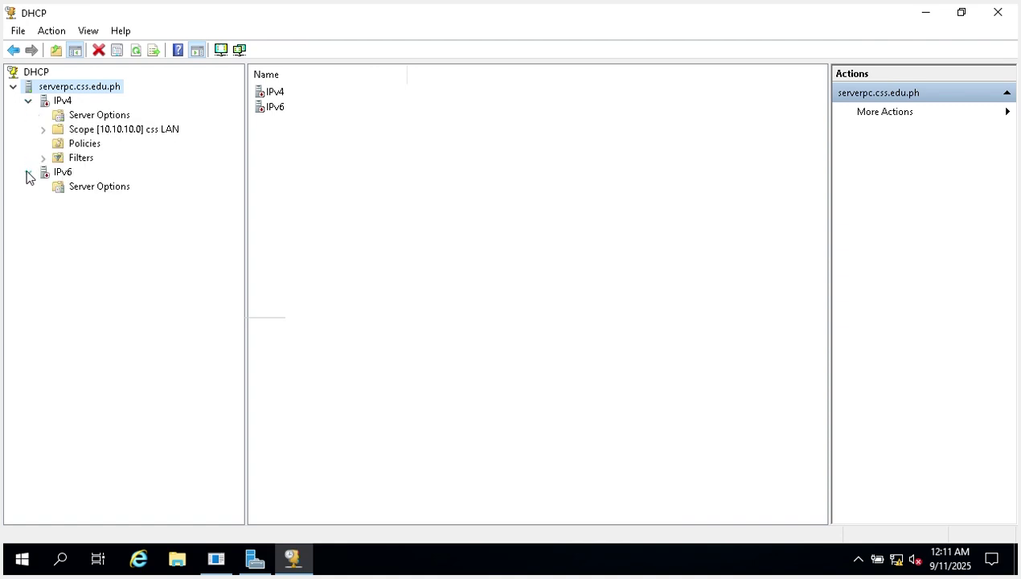
left_click(28, 100)
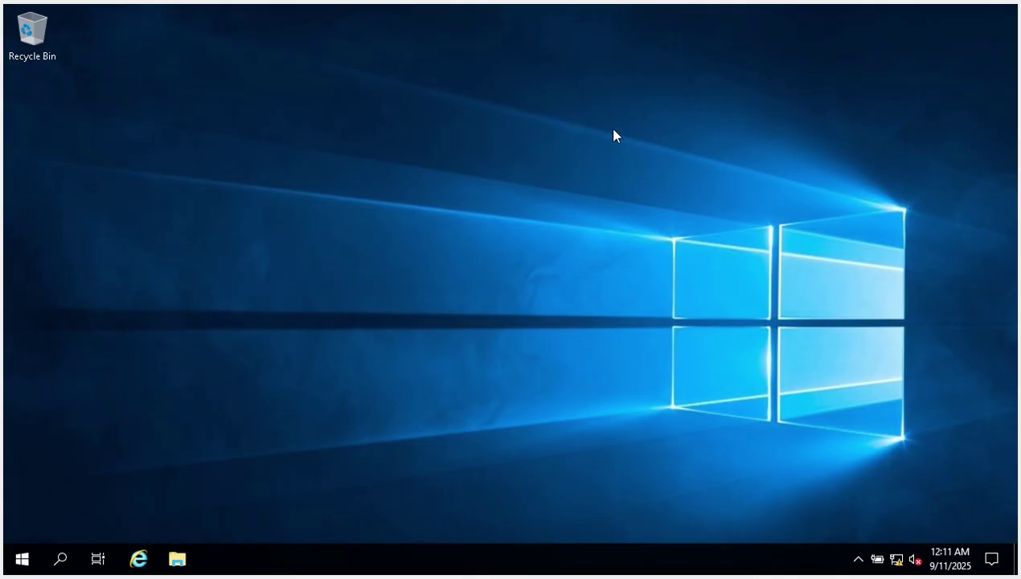
Refresh the desktop, relaunch Server Manager from Start, and dismiss the Windows Admin Center message.
right_click(611, 130)
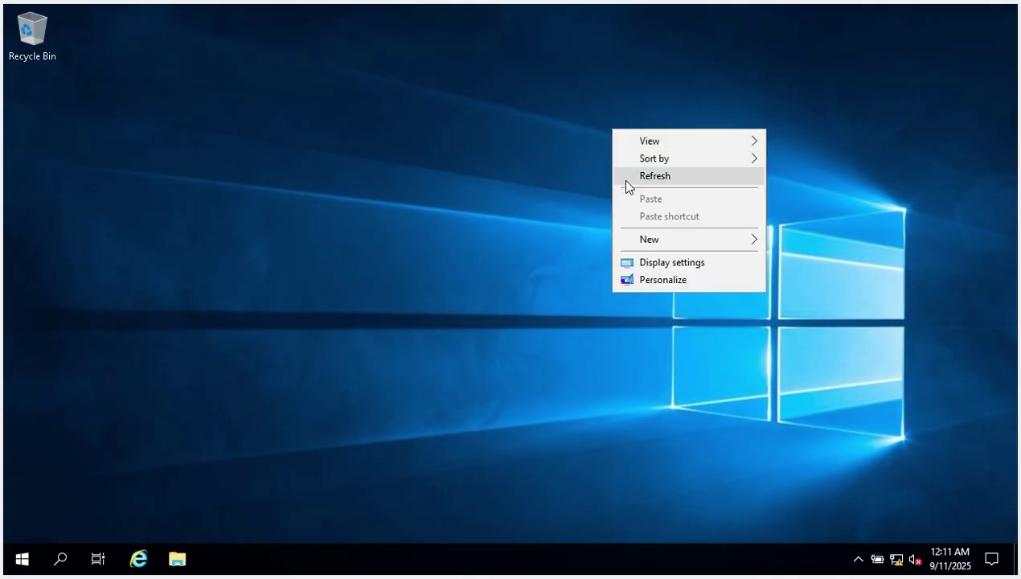
left_click(636, 179)
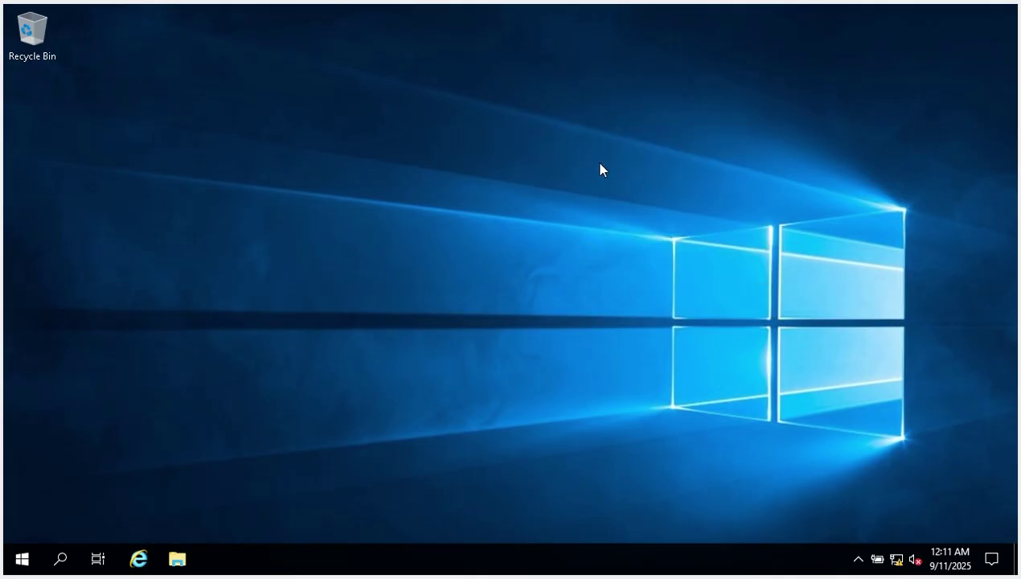
left_click(23, 561)
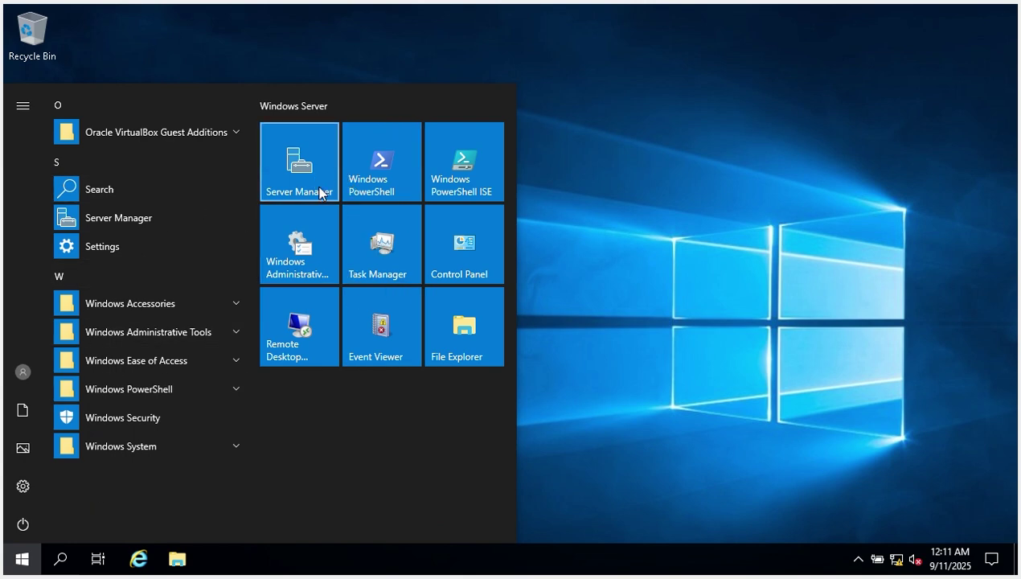
left_click(320, 193)
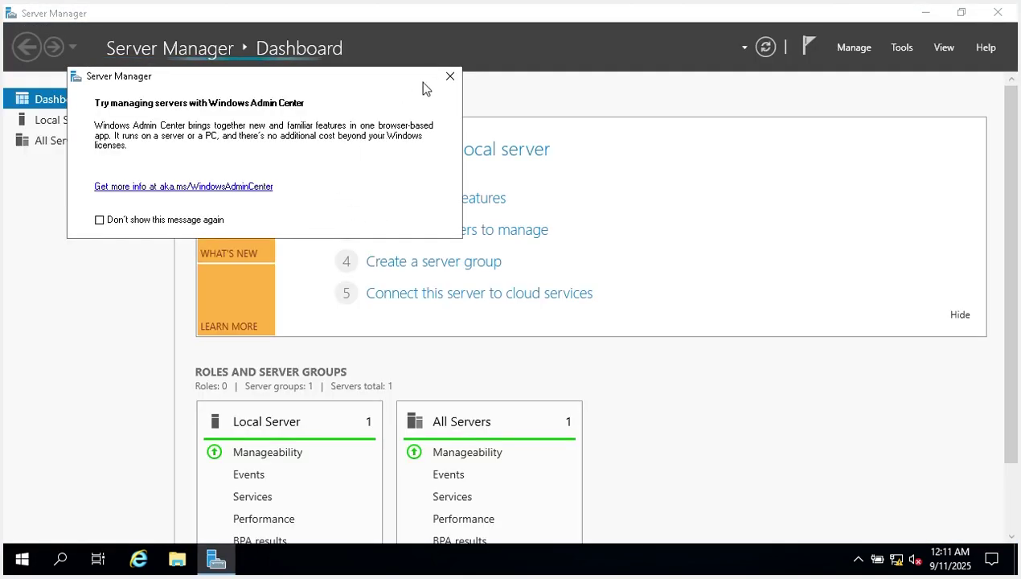
left_click(450, 76)
left_click(901, 47)
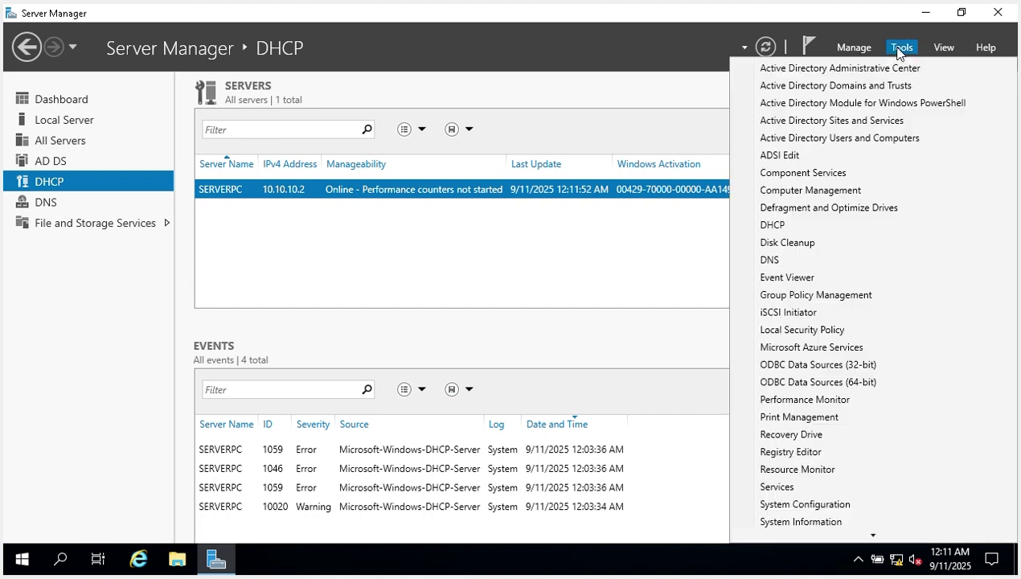
Launch DHCP from Tools and expand serverpc.css.edu.ph to see green IPv4 and IPv6 nodes.
left_click(780, 229)
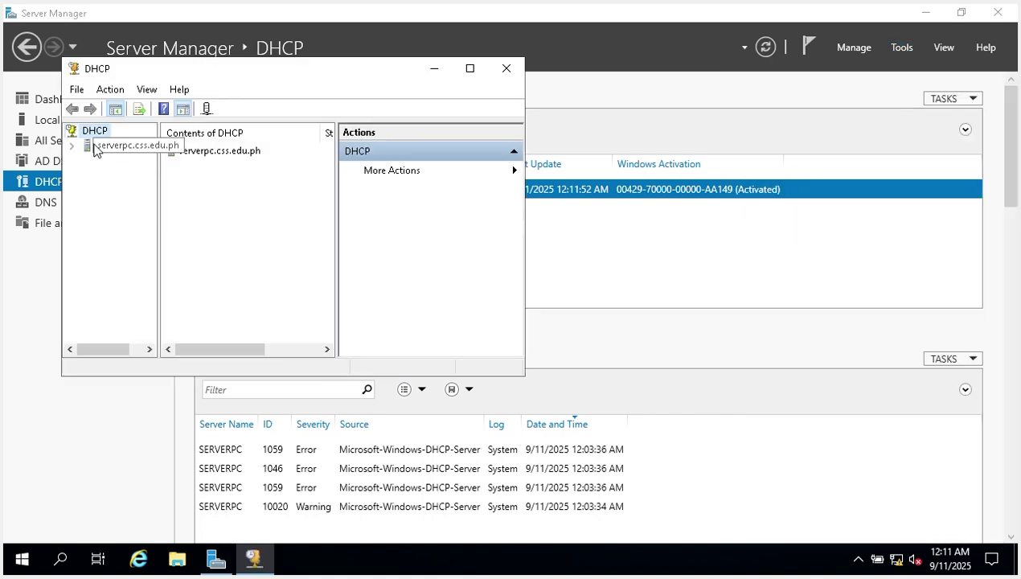
left_click(72, 145)
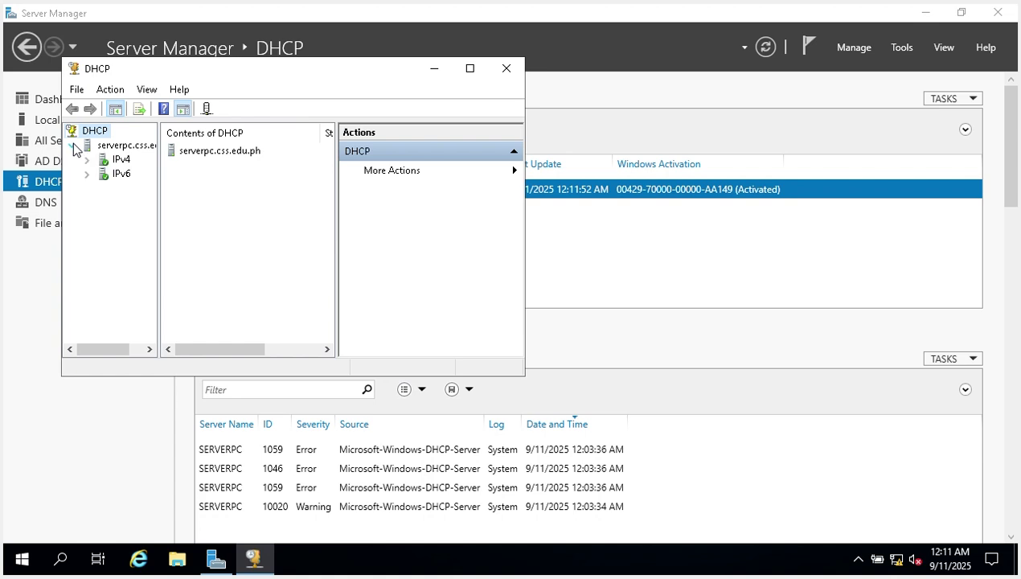